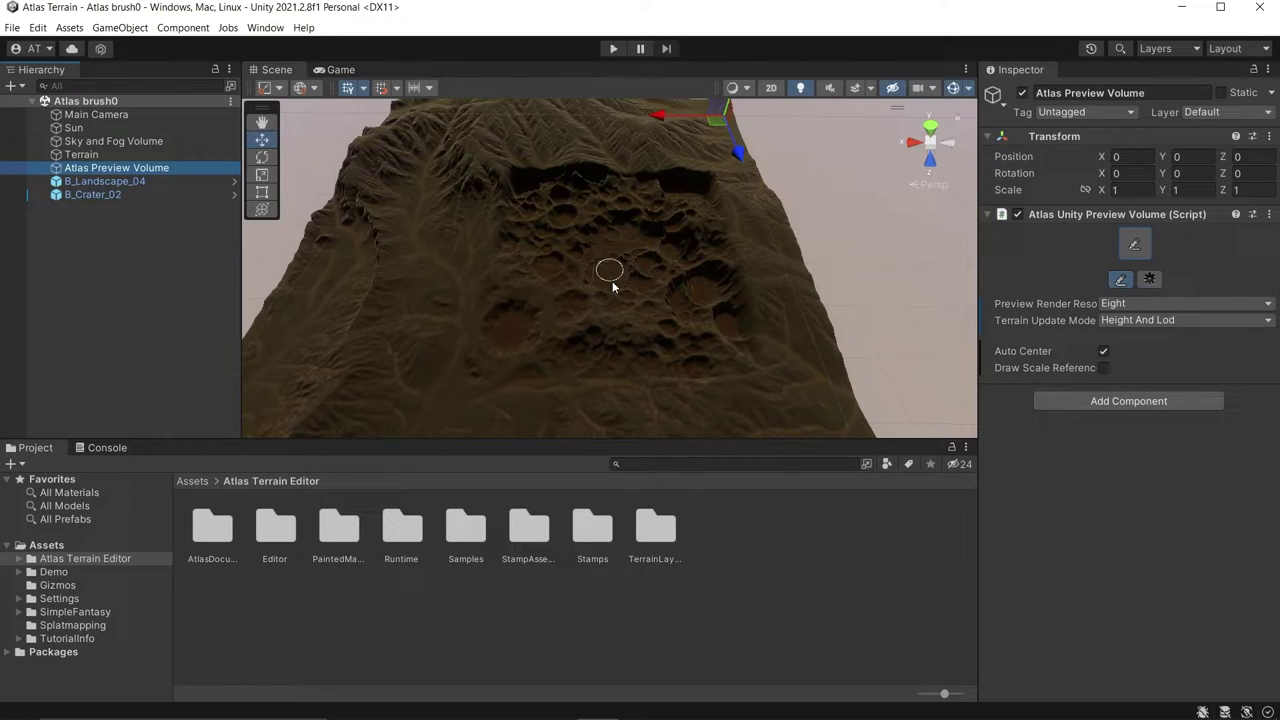
click(160, 196)
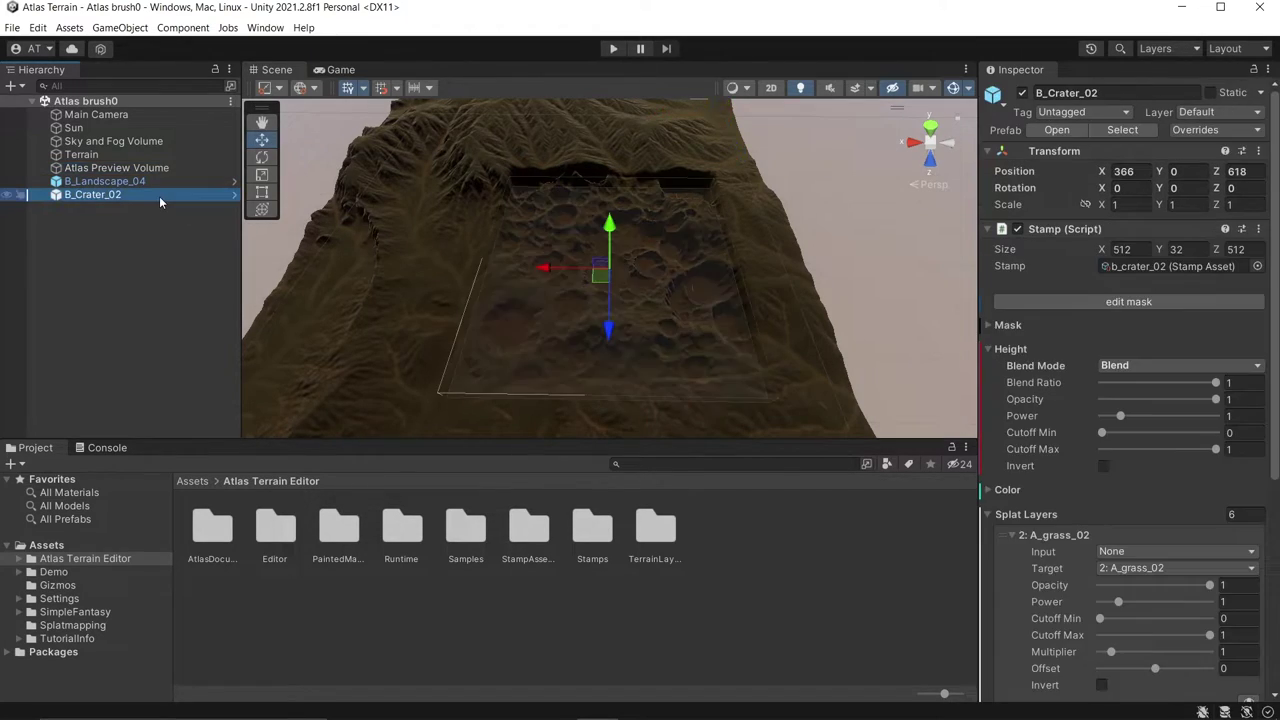
click(1038, 300)
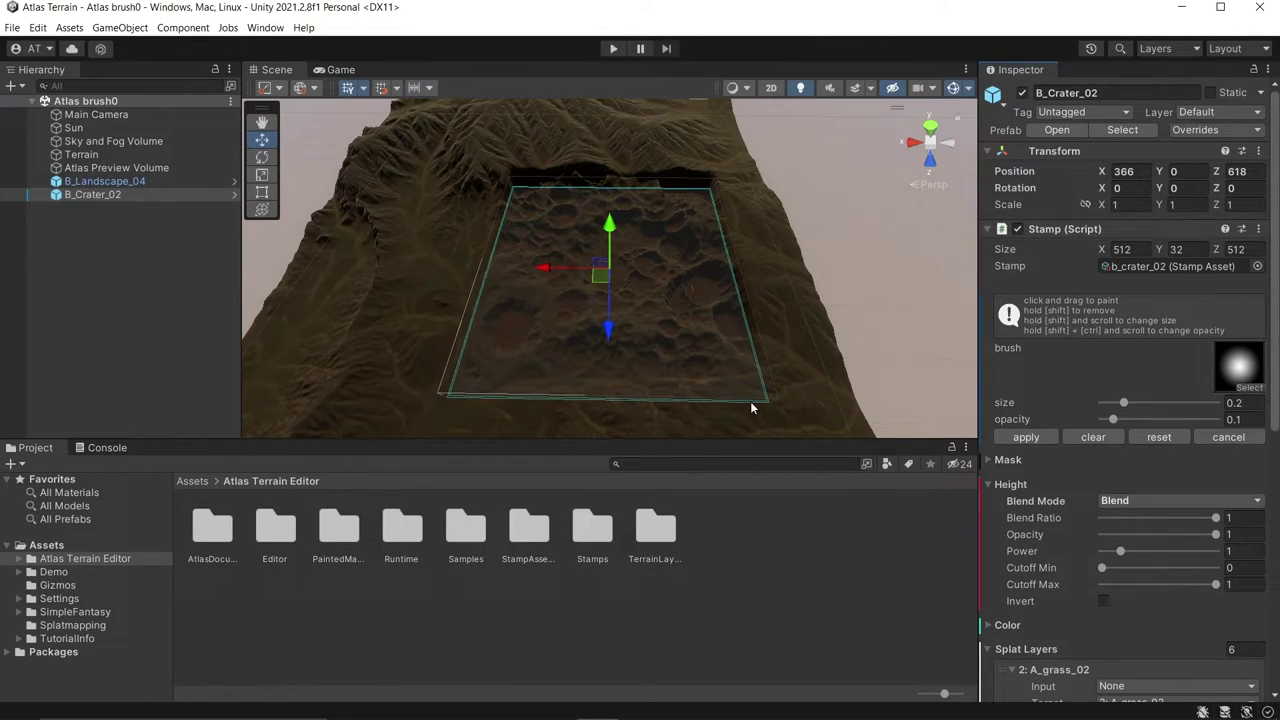
scroll(751, 407, up, 3)
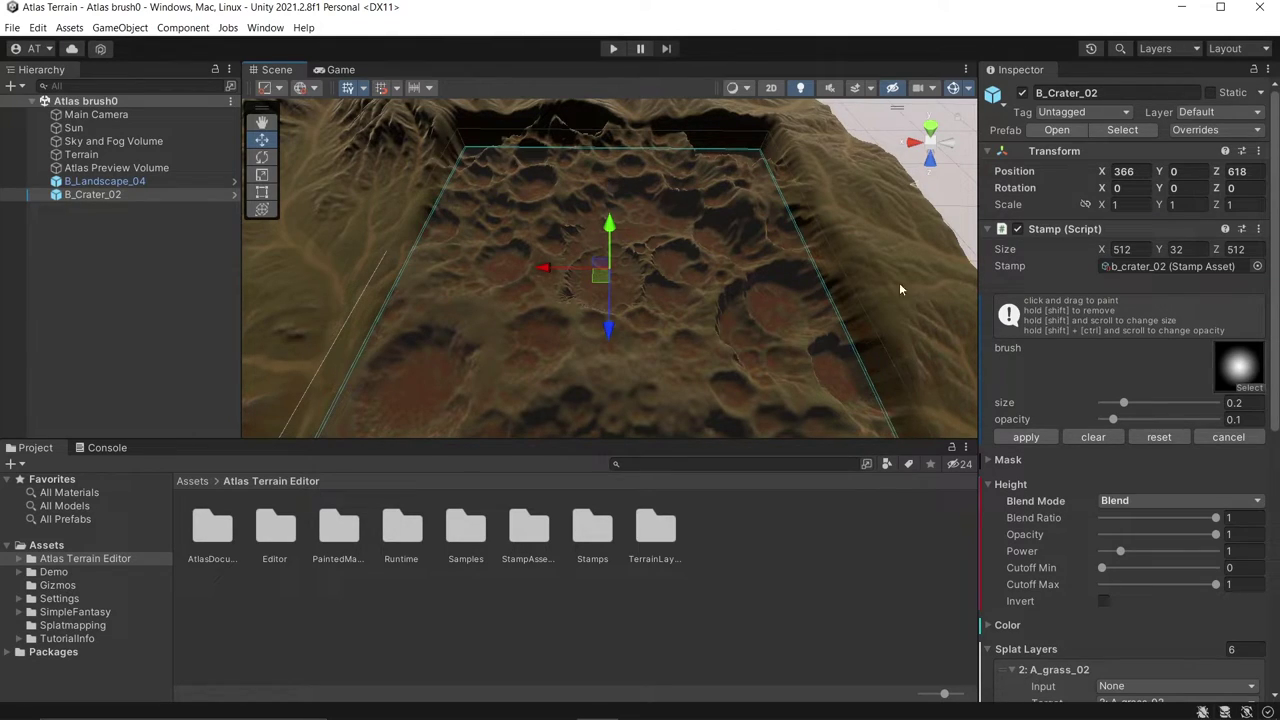
mouse_move(1124, 402)
mouse_down()
mouse_move(1151, 402)
mouse_move(1133, 420)
mouse_up()
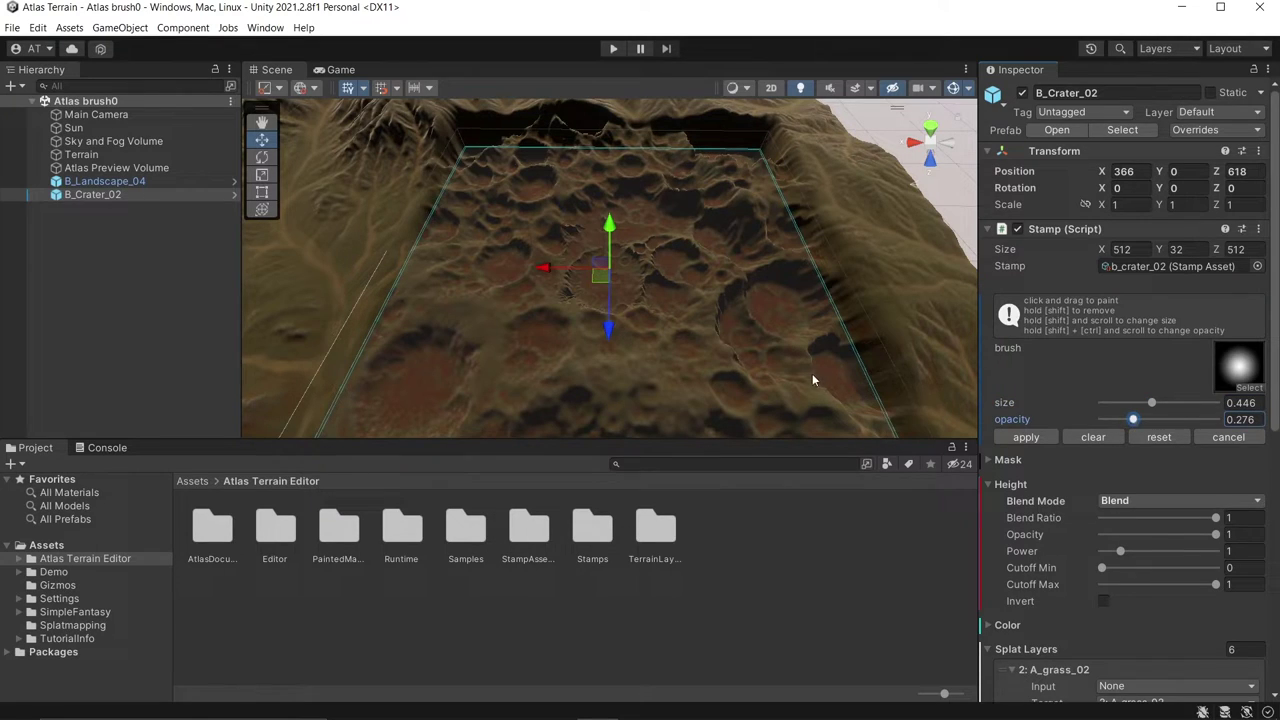
mouse_move(804, 366)
mouse_down()
mouse_move(816, 341)
mouse_move(730, 176)
mouse_move(603, 149)
mouse_move(523, 163)
mouse_move(511, 203)
mouse_move(603, 305)
mouse_move(738, 356)
mouse_up()
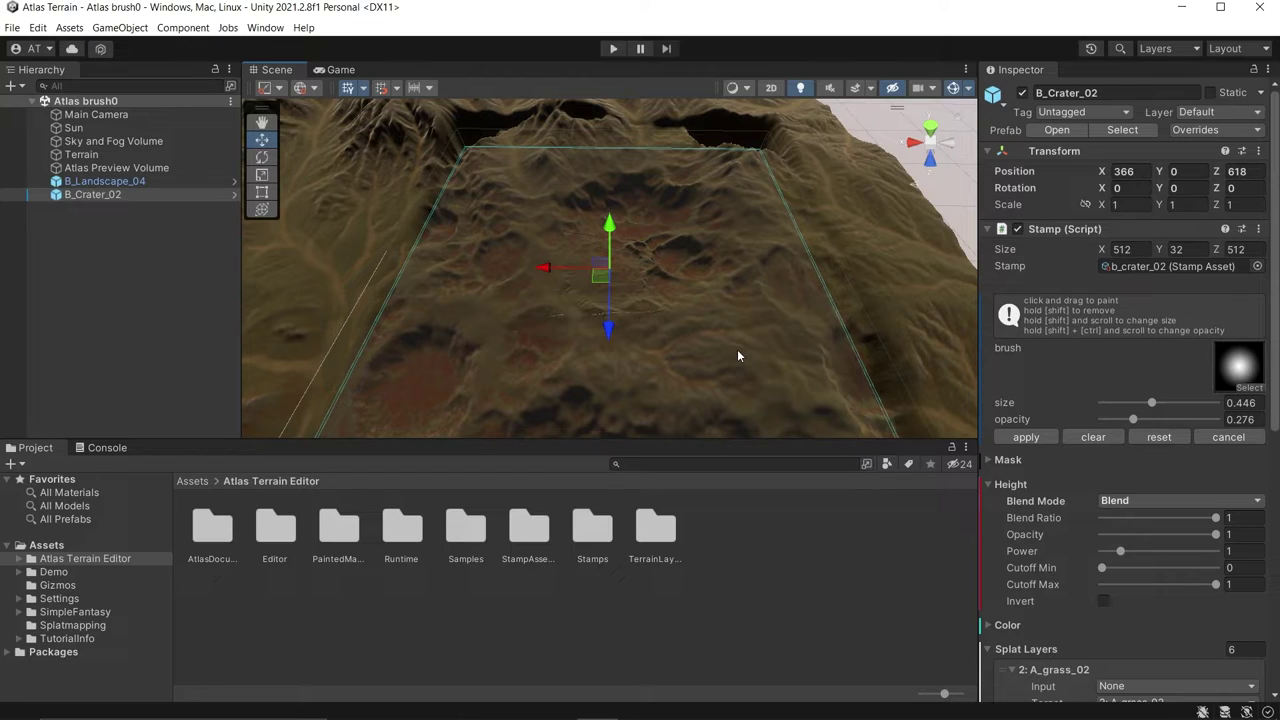
click(1155, 437)
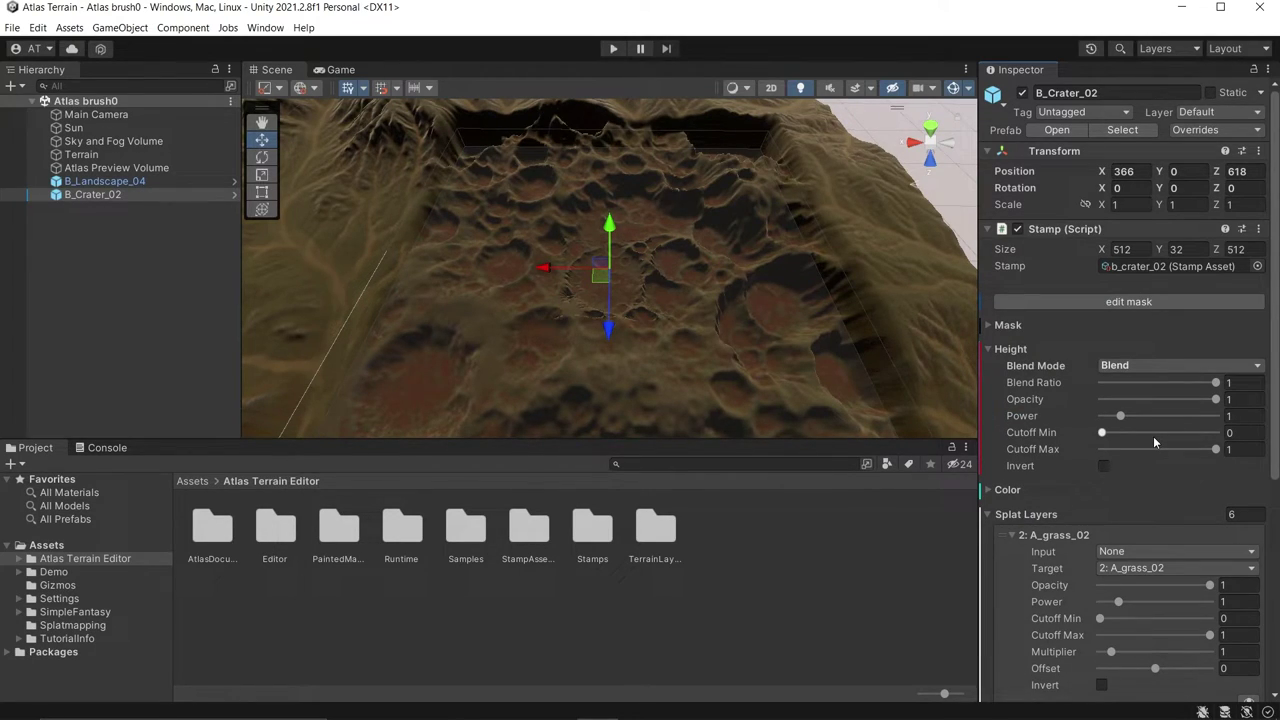
Paint a mask over the B_Crater_02 depressions, adjusting brush size and opacity, and apply it
click(1143, 301)
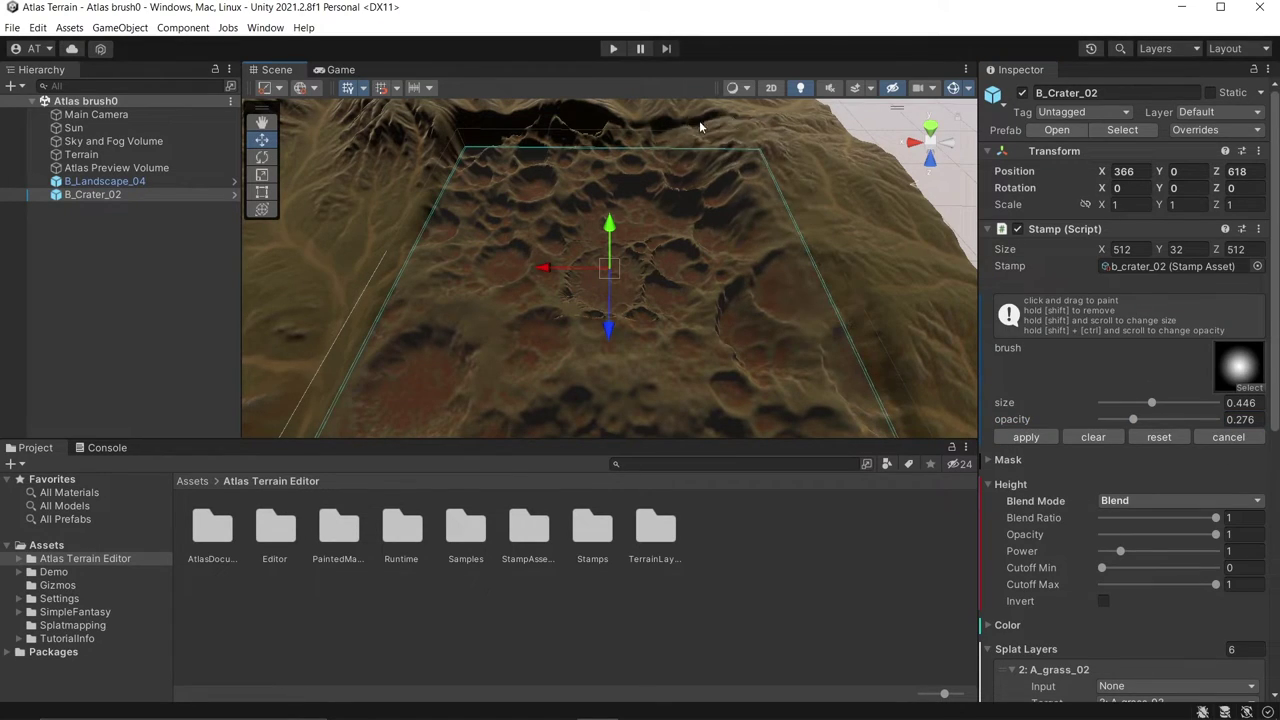
mouse_move(613, 117)
mouse_down()
mouse_move(544, 123)
mouse_move(600, 184)
mouse_move(408, 333)
mouse_move(711, 292)
mouse_up()
scroll(414, 357, down, 2)
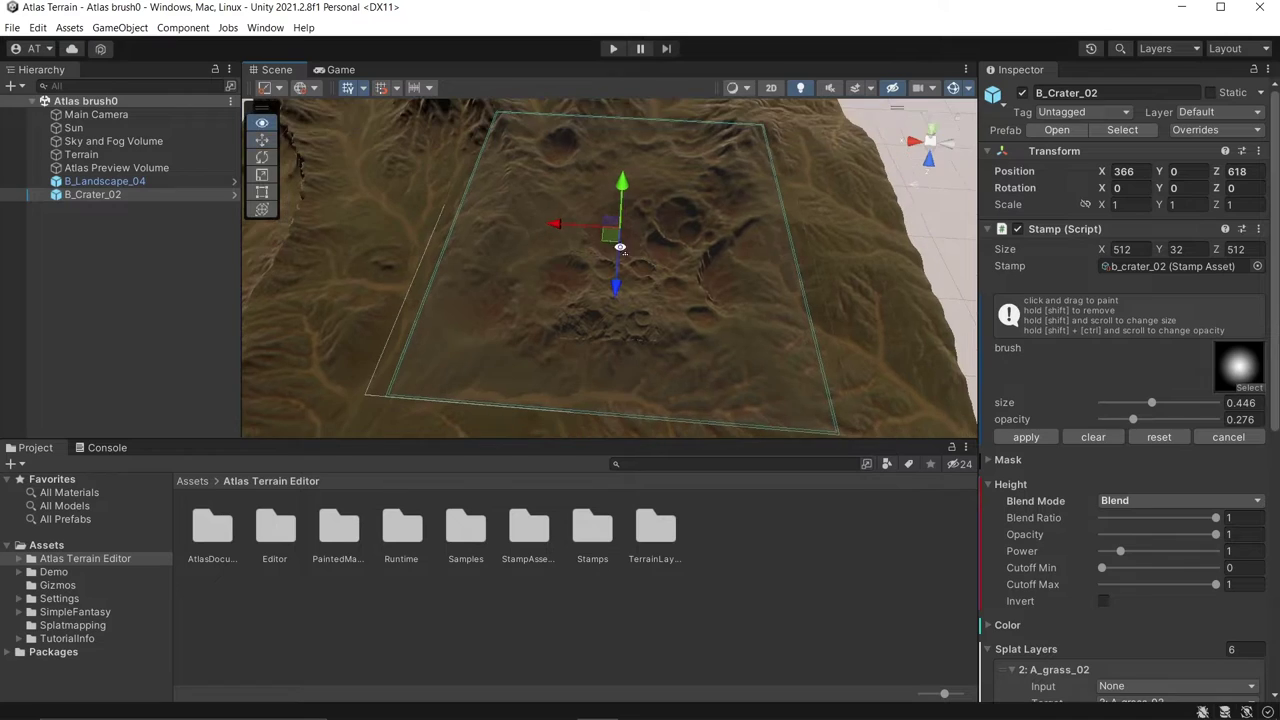
click(1140, 402)
click(1126, 419)
mouse_move(615, 318)
mouse_down()
mouse_move(502, 279)
mouse_move(700, 321)
mouse_move(759, 230)
mouse_up()
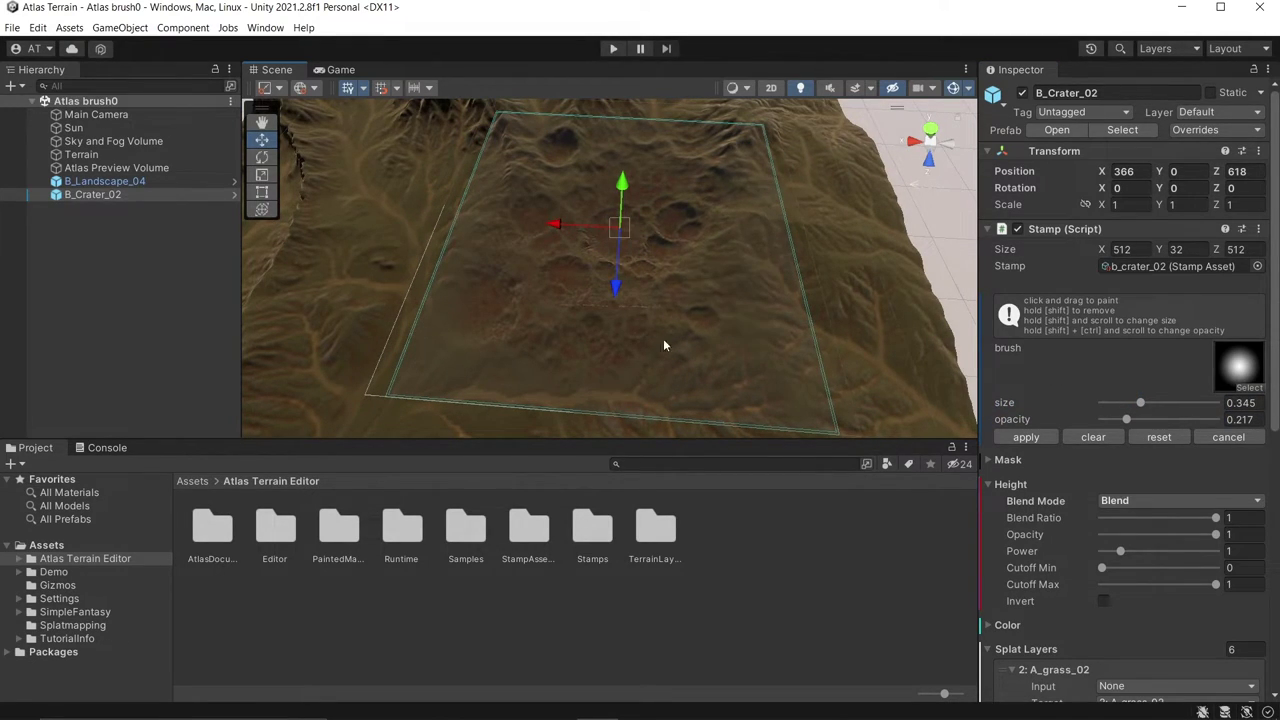
shift+scroll(664, 340, down, 3)
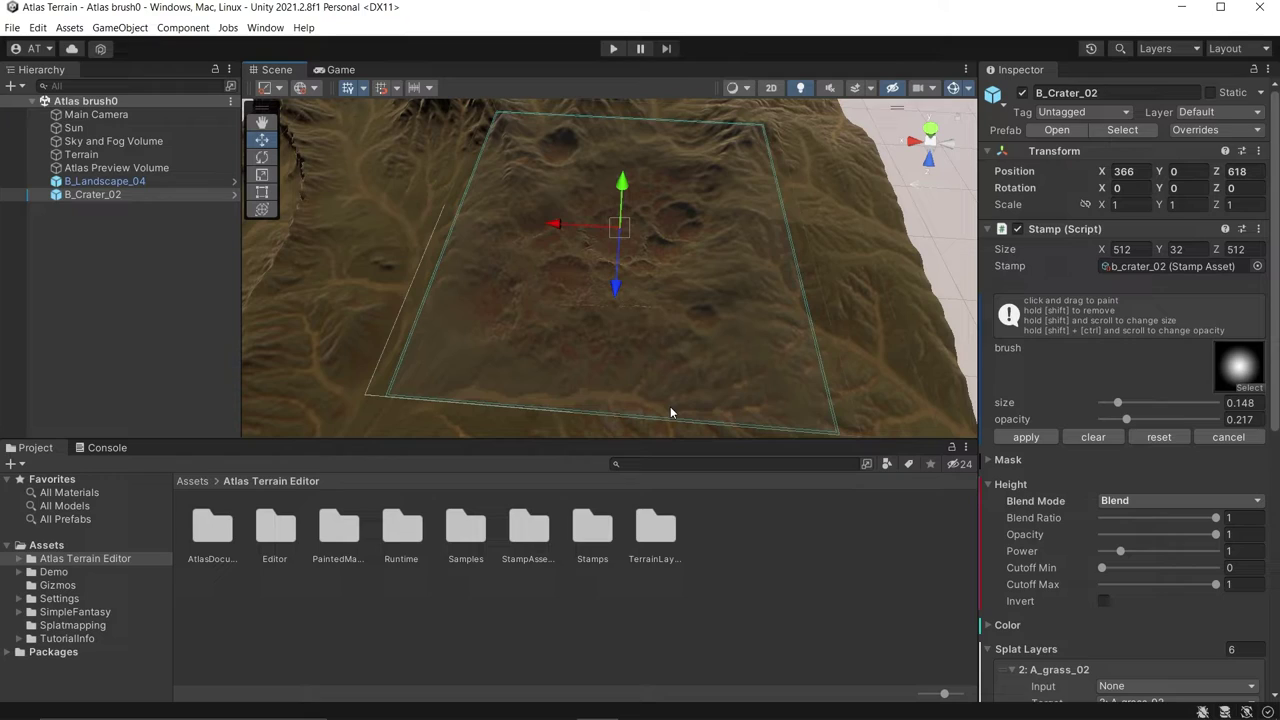
click(1034, 438)
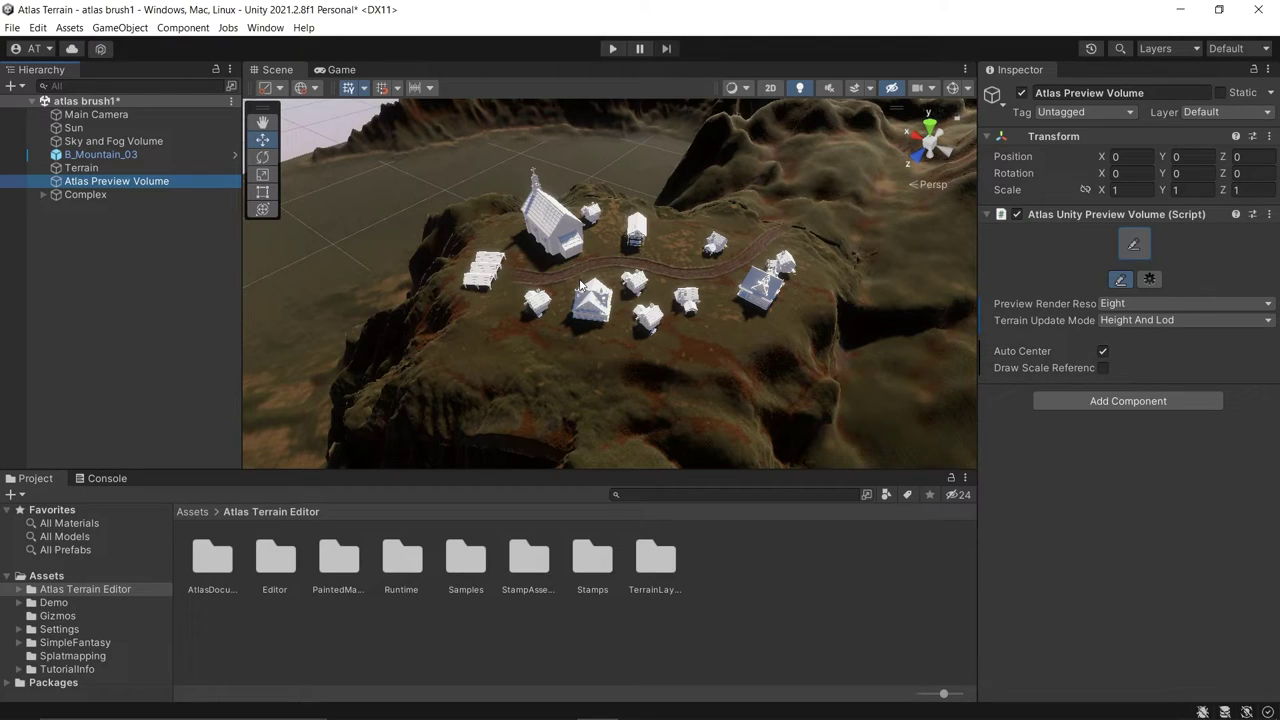
Nudge the B_Shape_Flat_01 stamp inside the Complex group slightly across the terrain
click(43, 194)
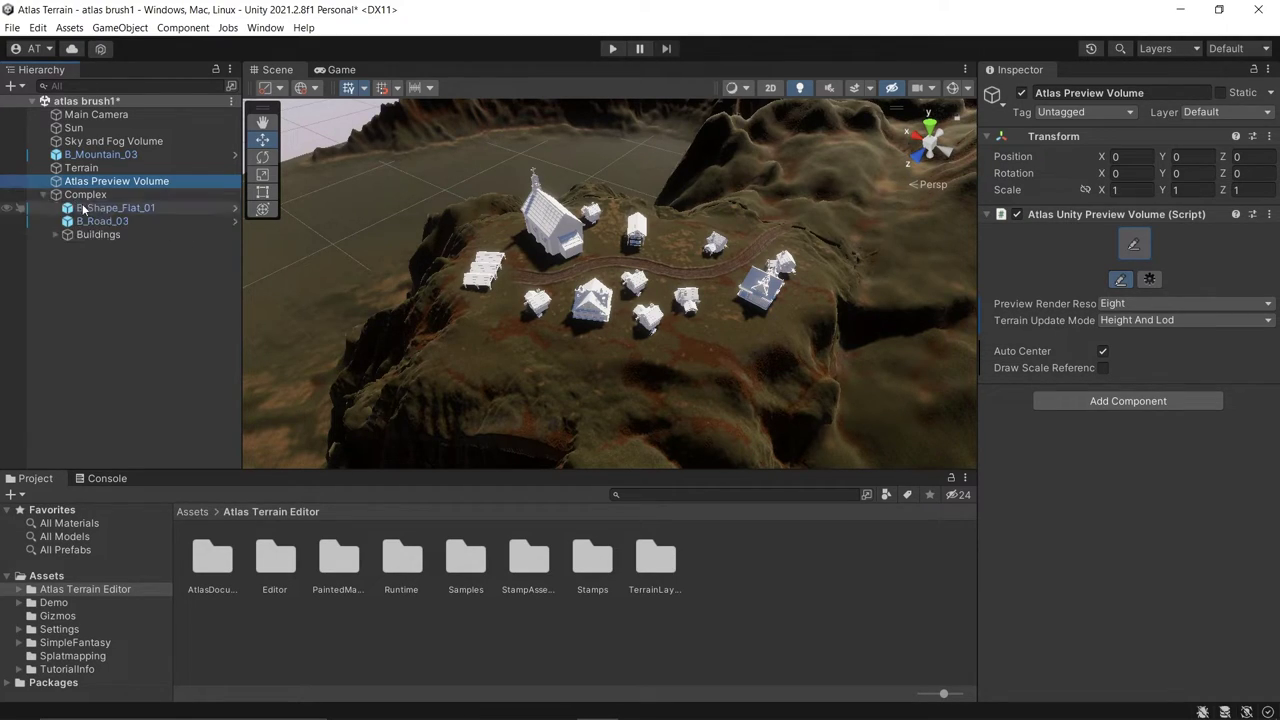
click(110, 207)
mouse_move(640, 288)
mouse_down()
mouse_move(715, 118)
mouse_move(660, 245)
mouse_move(617, 298)
mouse_up()
Drag the whole Complex group, then undo so it returns to its original place
click(85, 194)
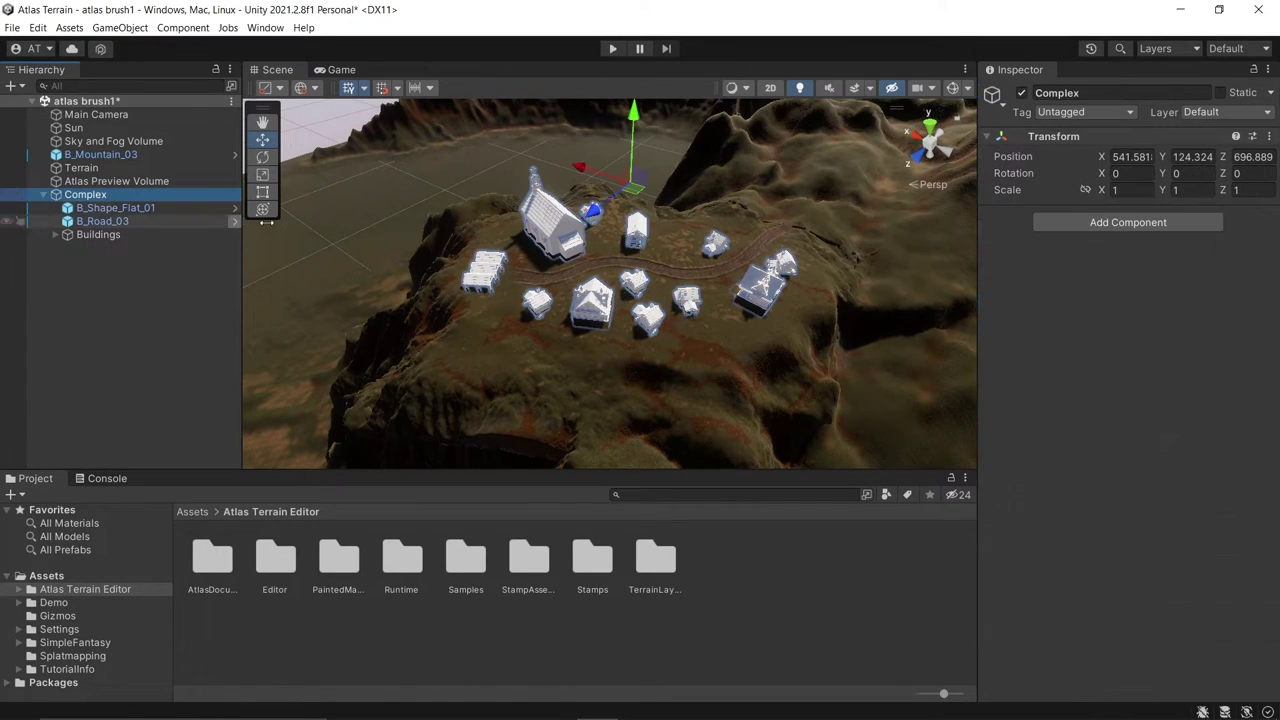
drag(636, 190, 706, 237)
key(ctrl+z)
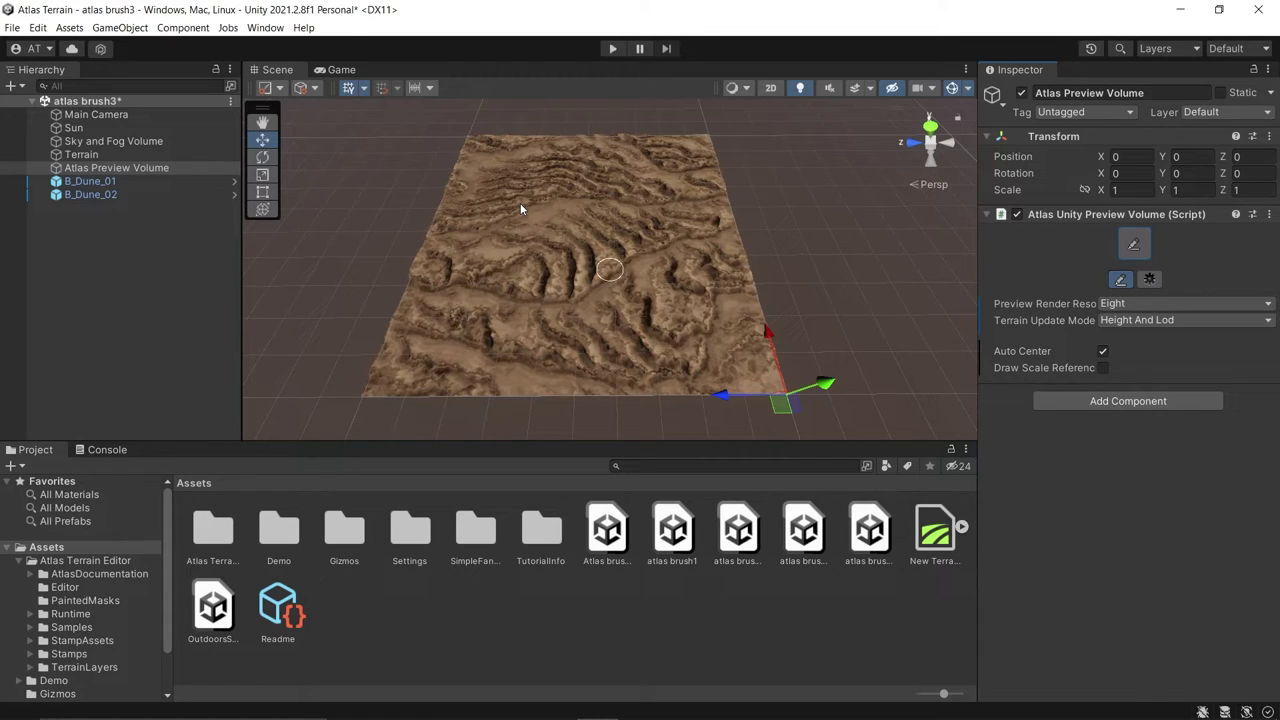
Toggle the B_Dune_02 stamp off and back on to compare the terrain
click(207, 197)
click(1021, 92)
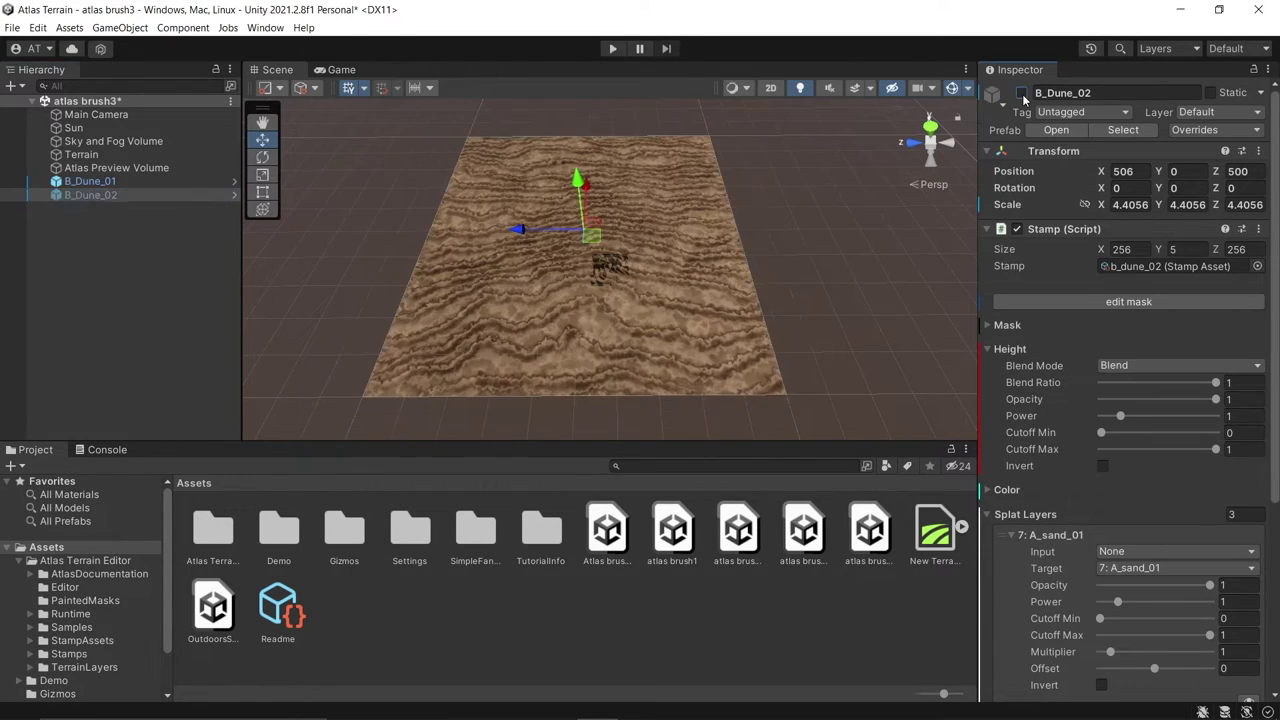
click(1022, 93)
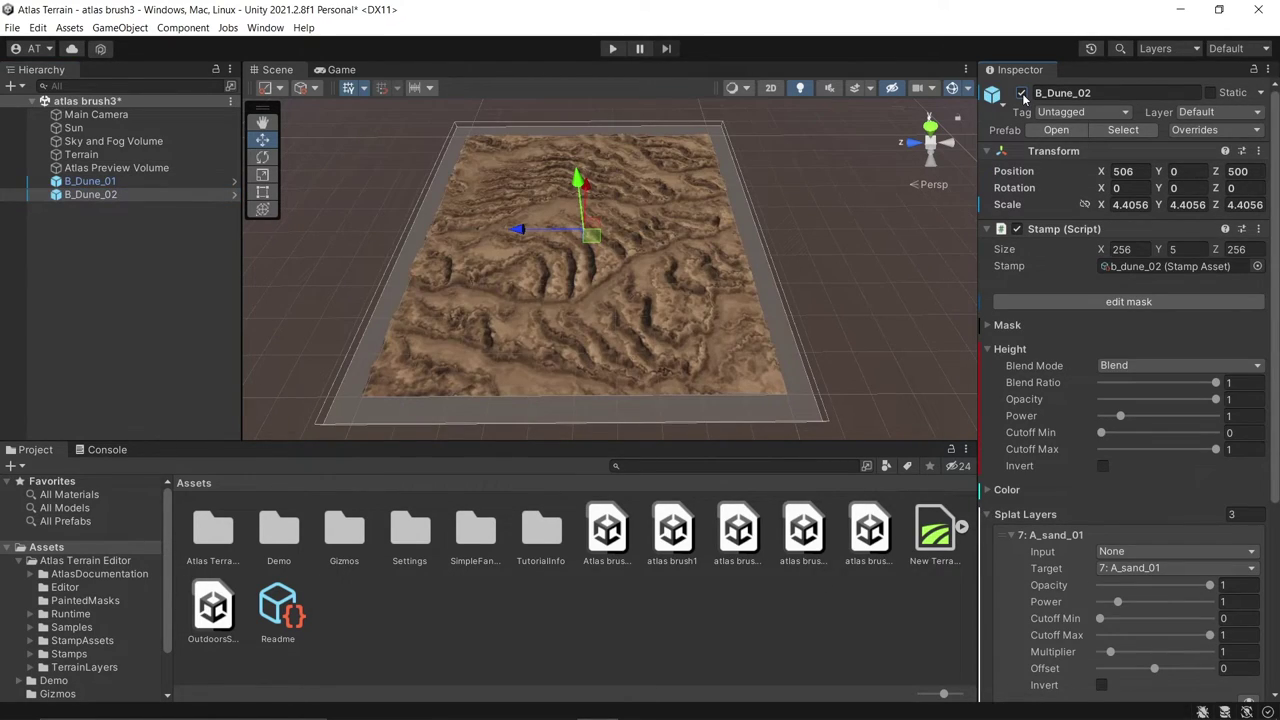
Paint a mask over part of the B_Dune_02 dunes and apply it
click(1015, 300)
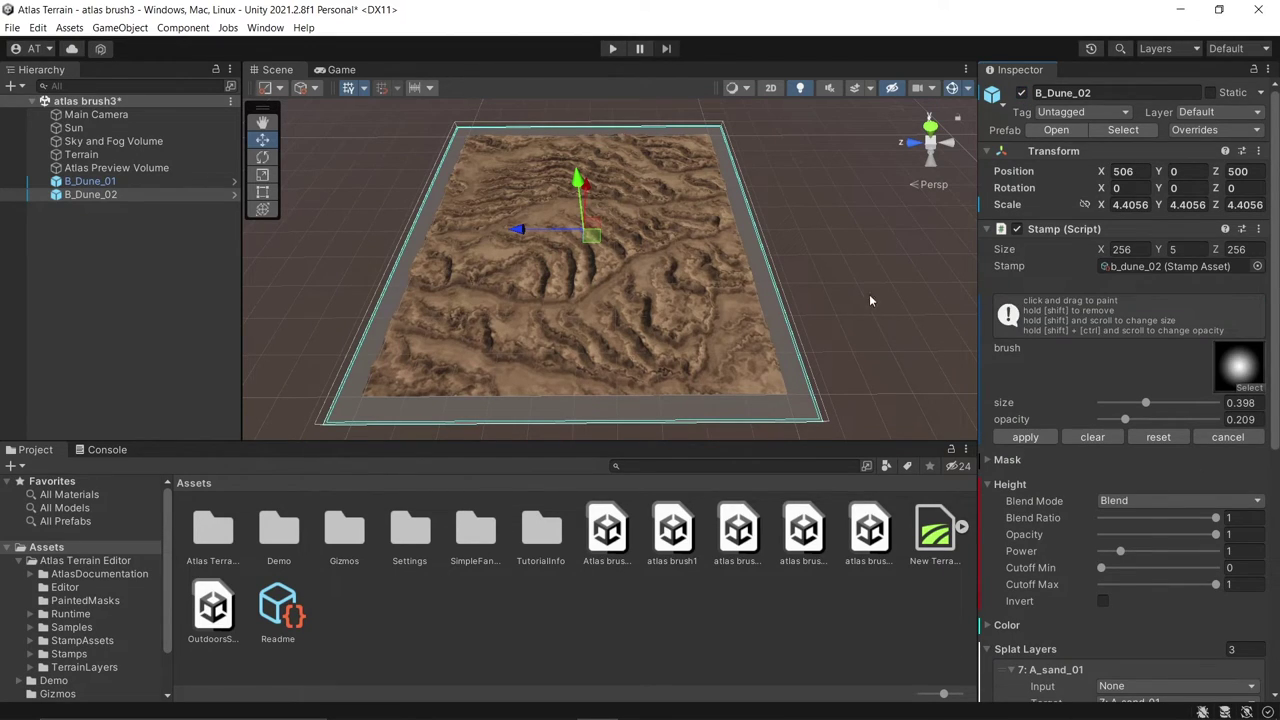
mouse_move(578, 350)
mouse_down()
mouse_move(440, 320)
mouse_move(715, 285)
mouse_move(435, 292)
mouse_move(514, 215)
mouse_move(680, 300)
mouse_move(502, 276)
mouse_move(532, 275)
mouse_up()
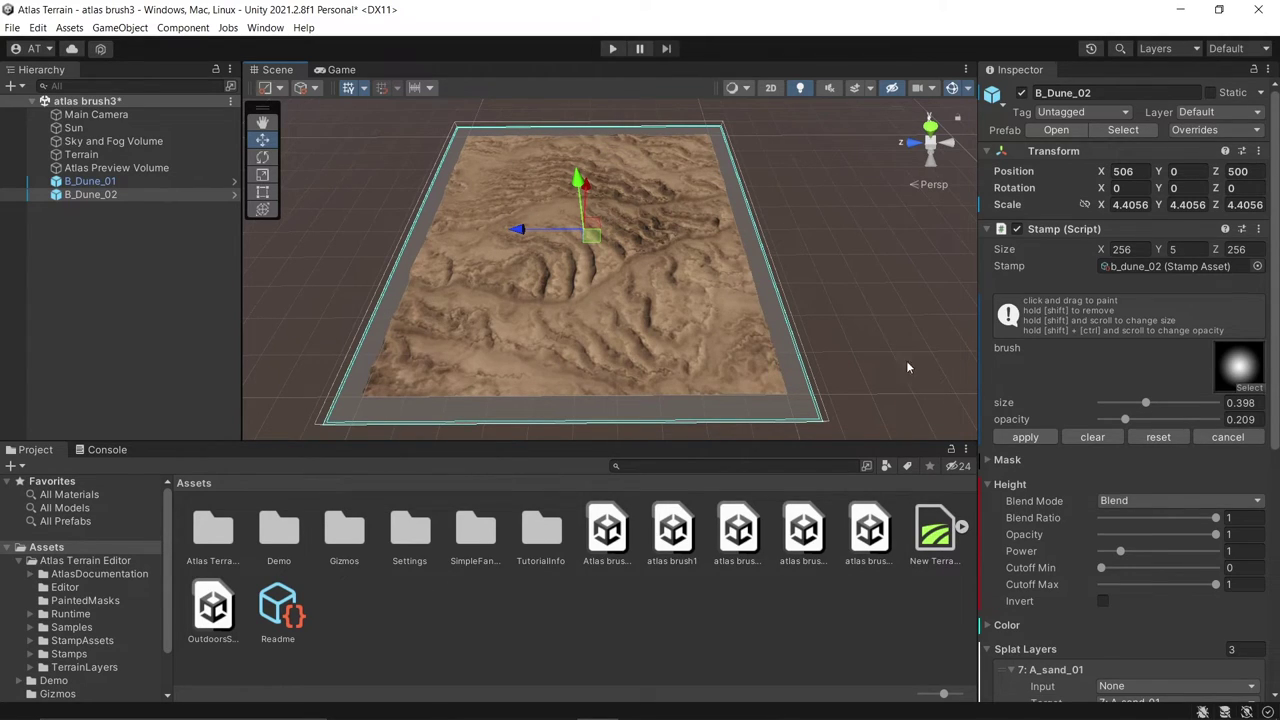
click(1022, 437)
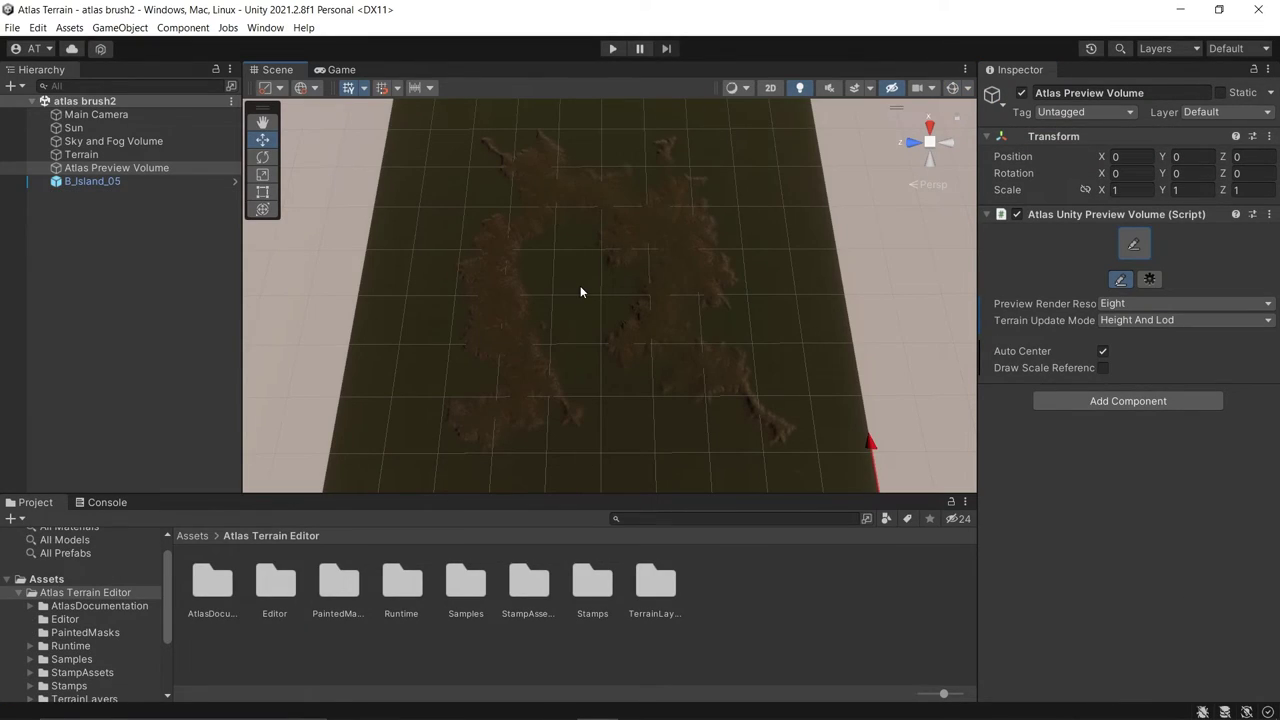
Mask out the left lobe of B_Island_05 with a larger, fully opaque brush and apply
click(187, 181)
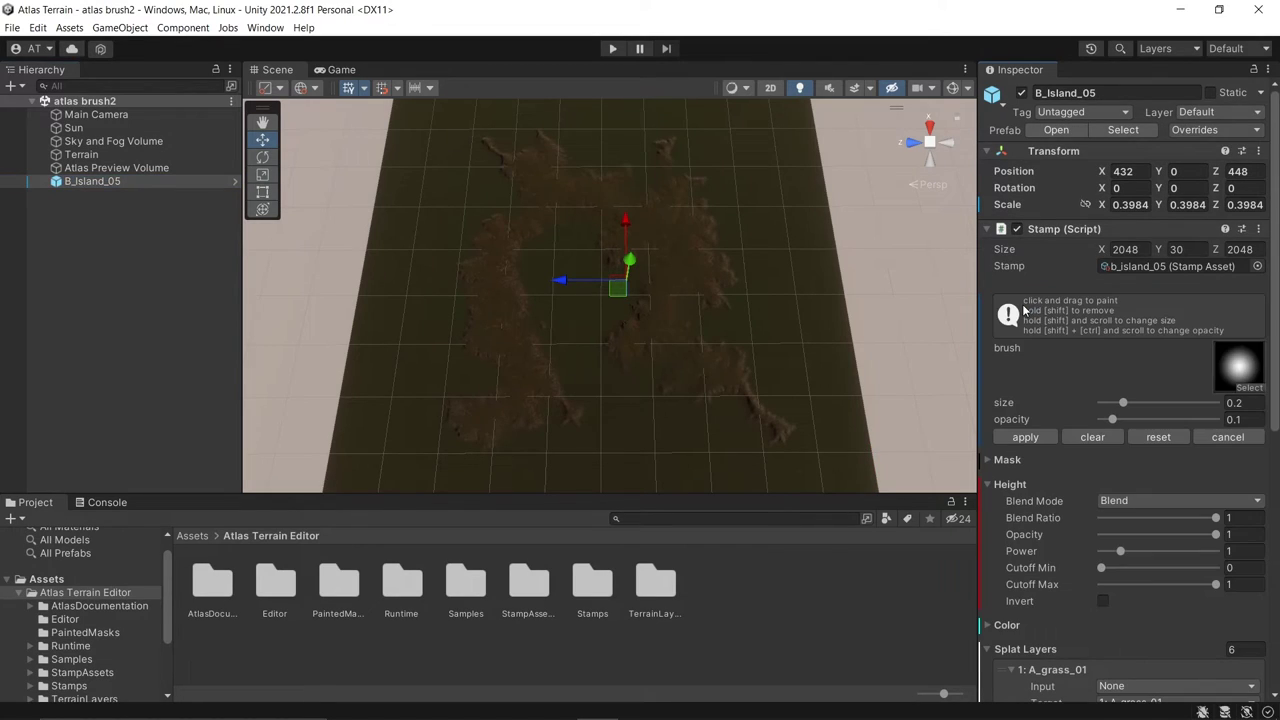
drag(1122, 402, 1215, 419)
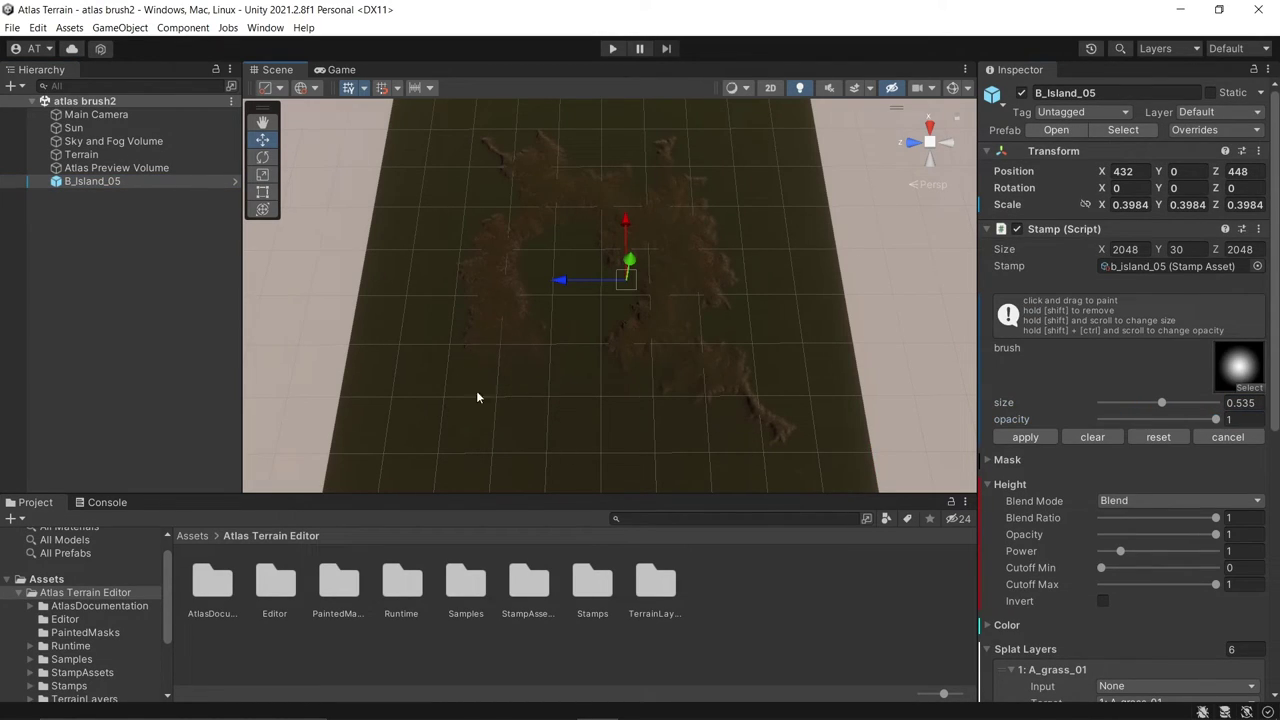
shift+click(477, 397)
click(1025, 437)
Duplicate the island stamp and move two copies to new spots on the terrain
key(ctrl+d)
key(ctrl+d)
drag(586, 286, 549, 314)
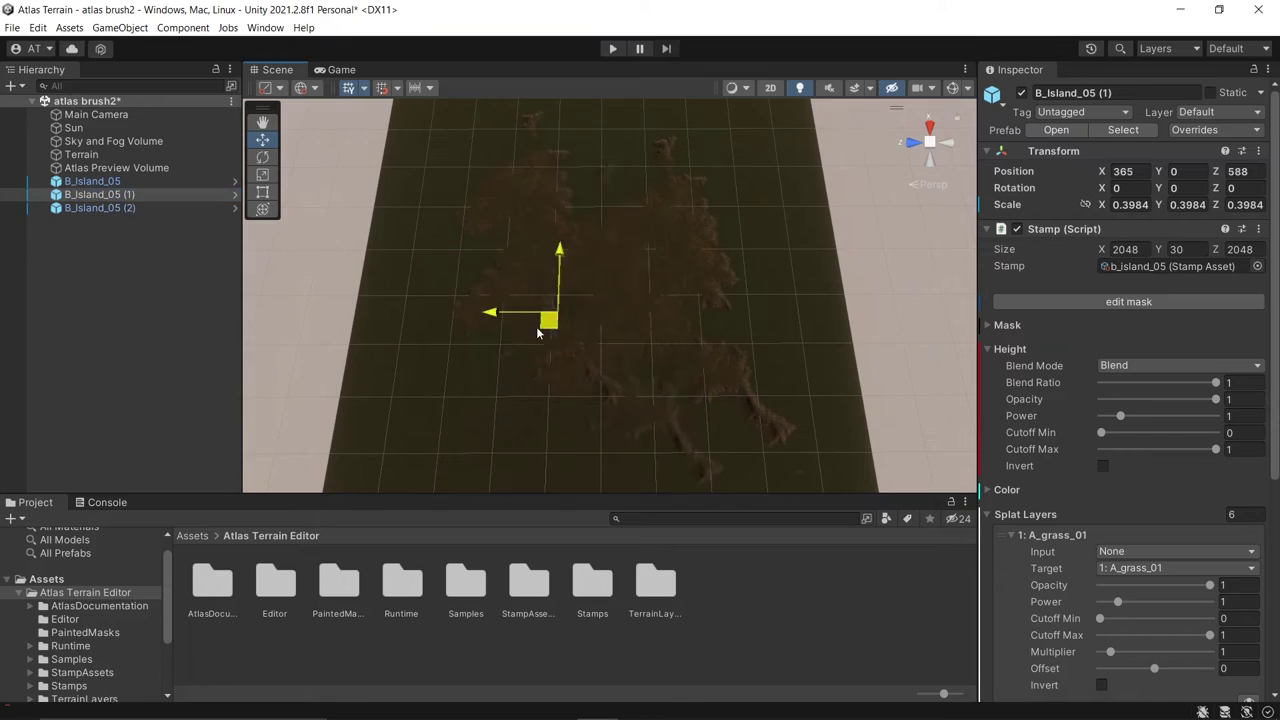
key(e)
drag(478, 250, 563, 294)
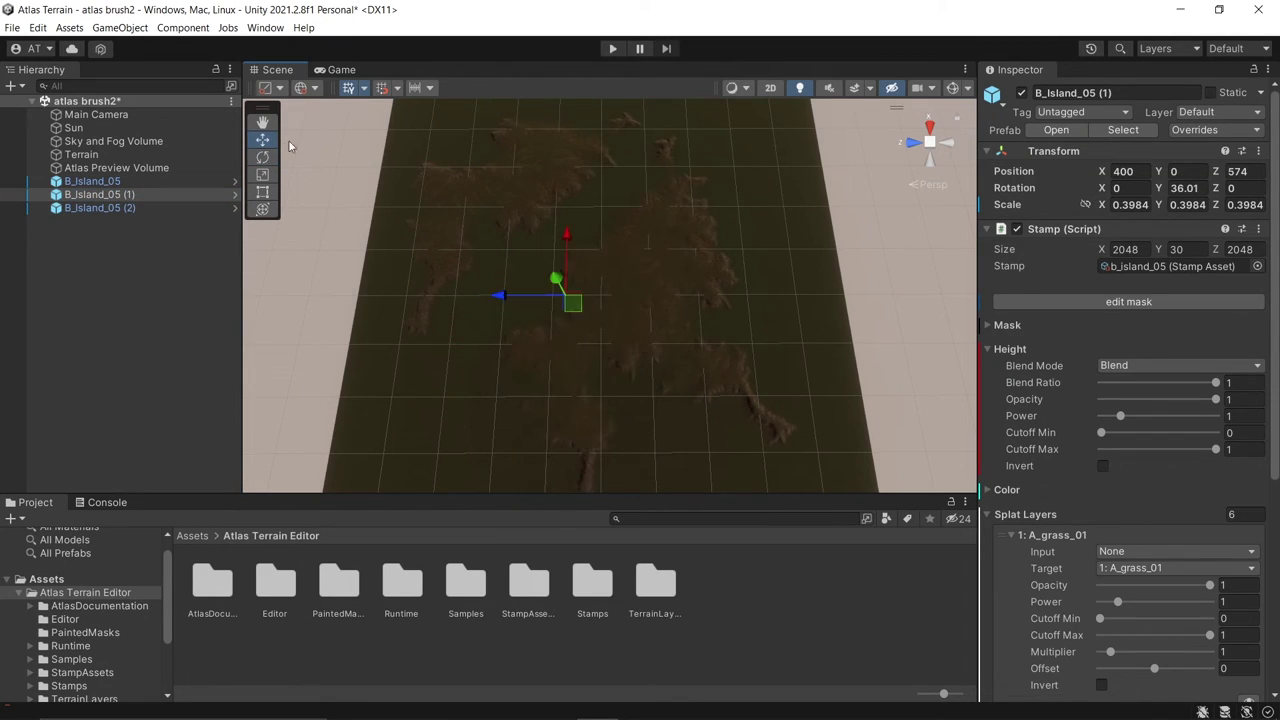
Put an island copy in scale mode, reorder the copies in the hierarchy, and review the terrain
click(146, 208)
key(r)
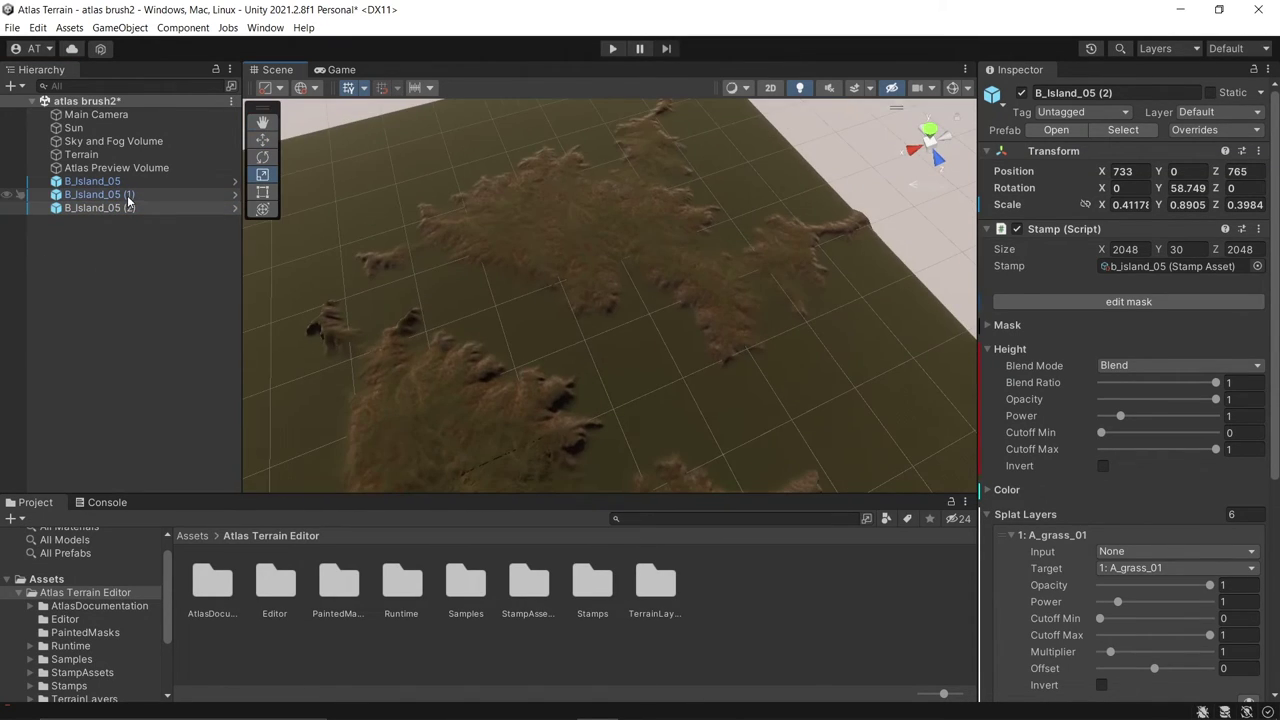
click(100, 194)
drag(100, 181, 100, 202)
click(129, 243)
alt+drag(523, 380, 780, 300)
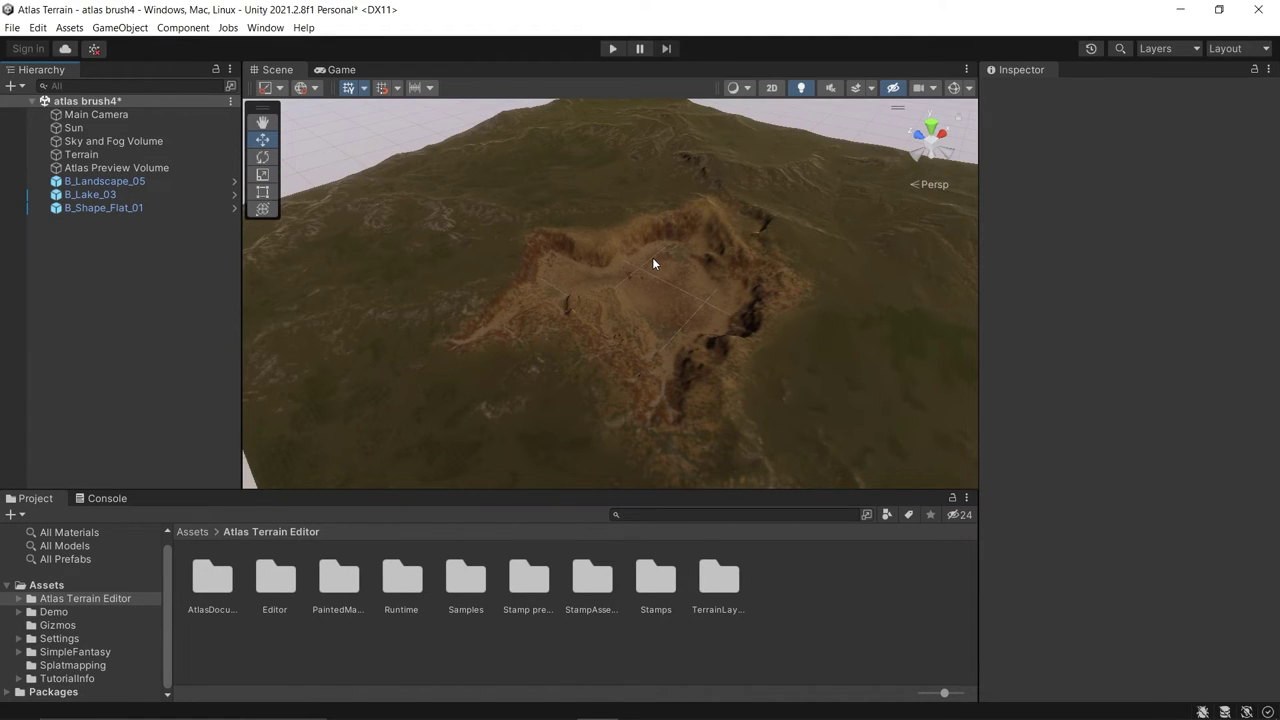
click(200, 208)
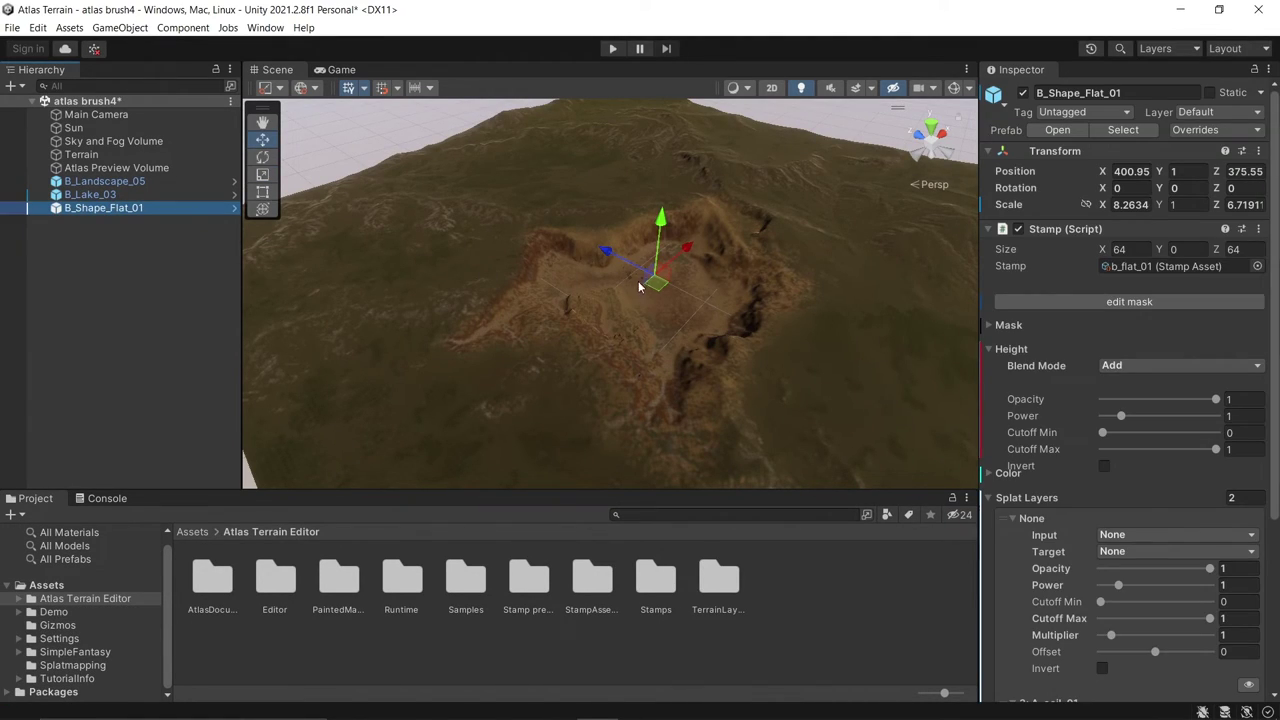
mouse_move(648, 285)
mouse_down()
mouse_move(630, 303)
mouse_move(505, 298)
mouse_move(661, 292)
mouse_up()
key(ctrl+z)
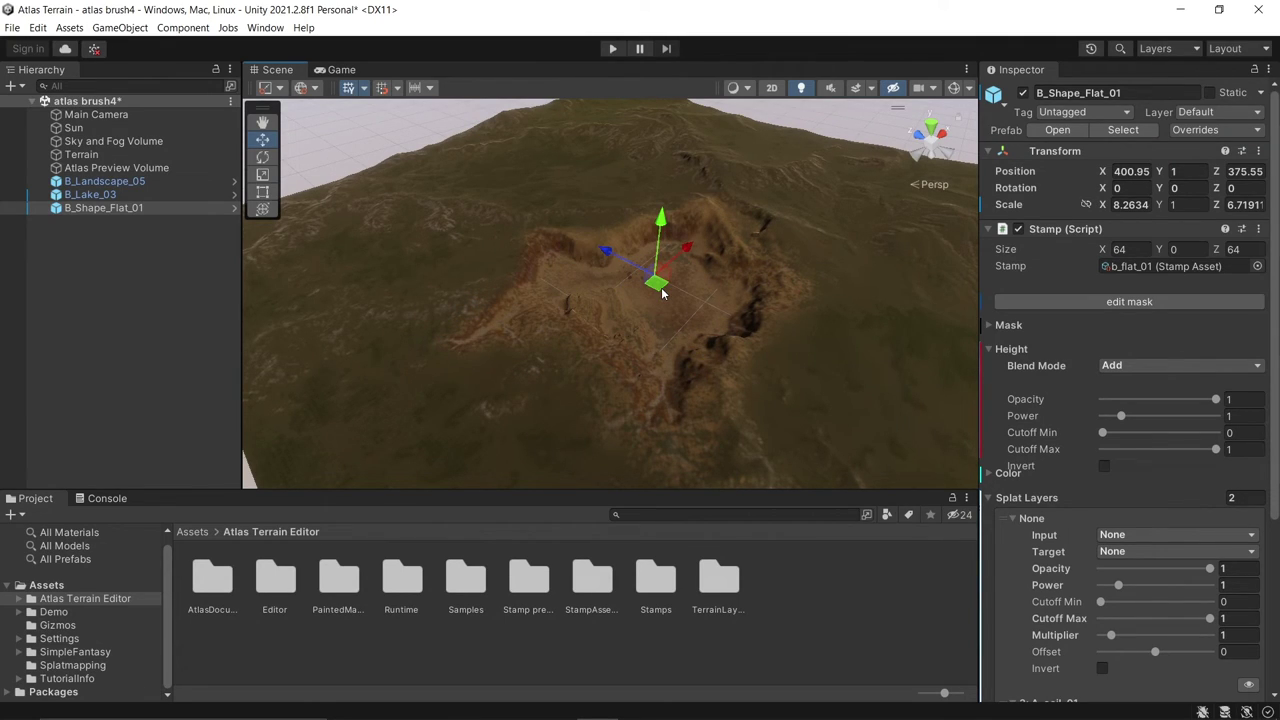